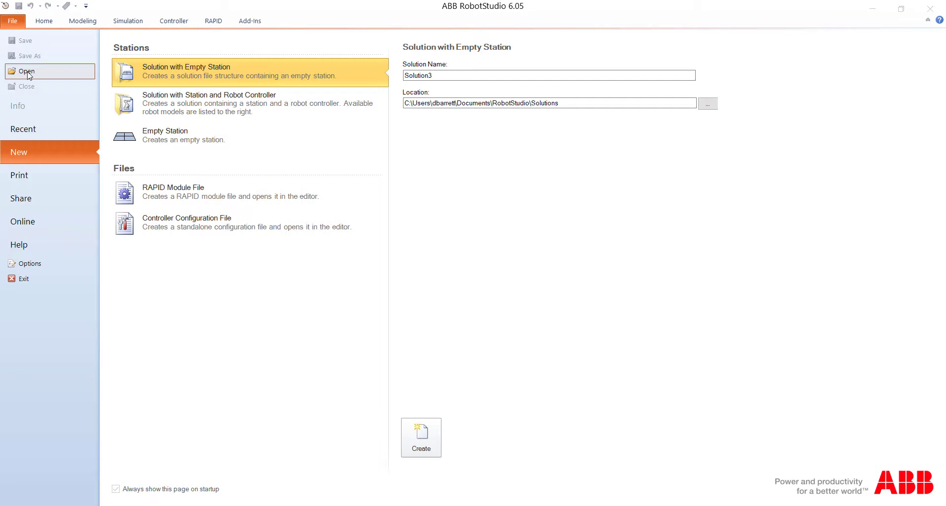
# Step: Open the ABB lab 4 video station file from its folder under Solutions
pyautogui.click(27, 72)
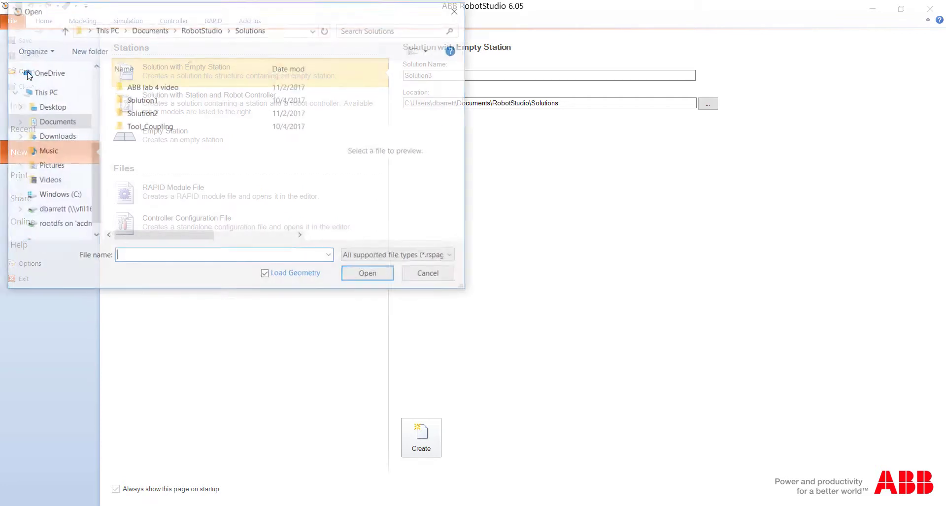
pyautogui.doubleClick(146, 88)
pyautogui.click(153, 168)
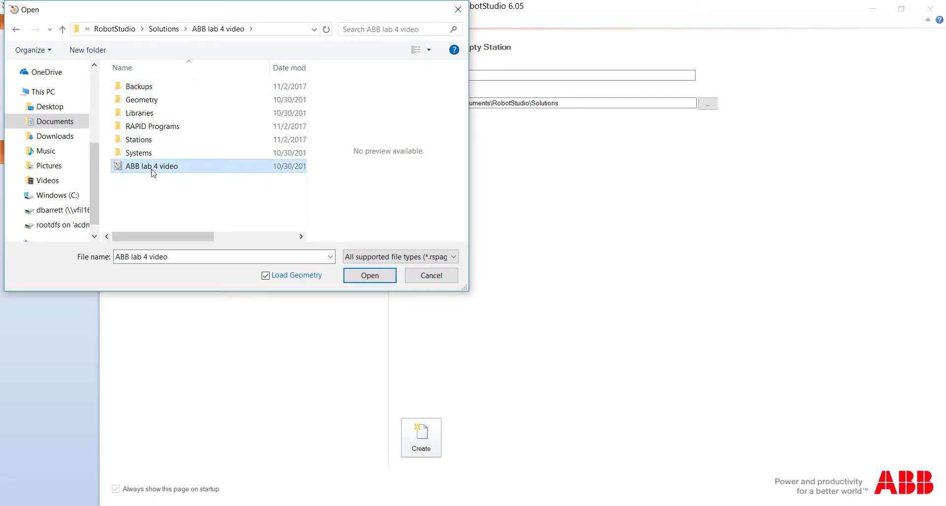
pyautogui.click(363, 276)
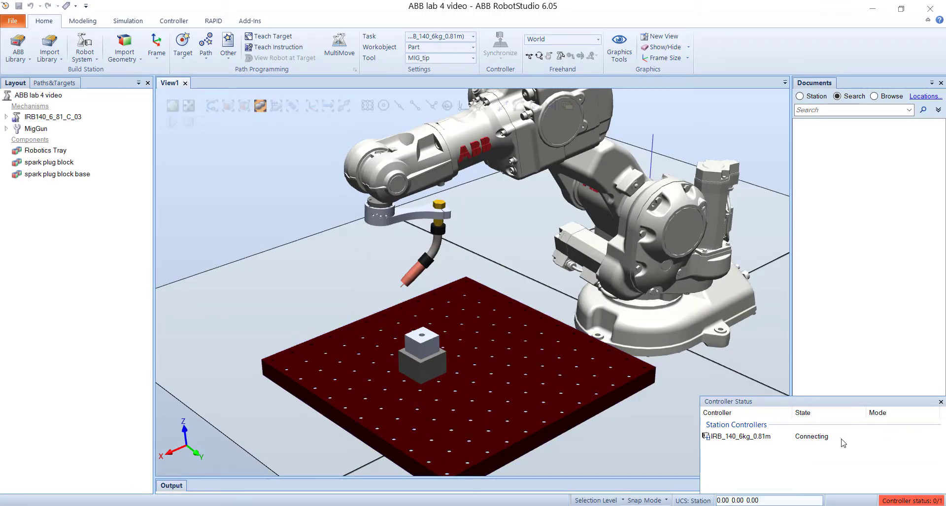
# Step: Synchronize the station to RAPID, assigning MIG_tip tooldata and the Part work object to Module1
pyautogui.click(940, 402)
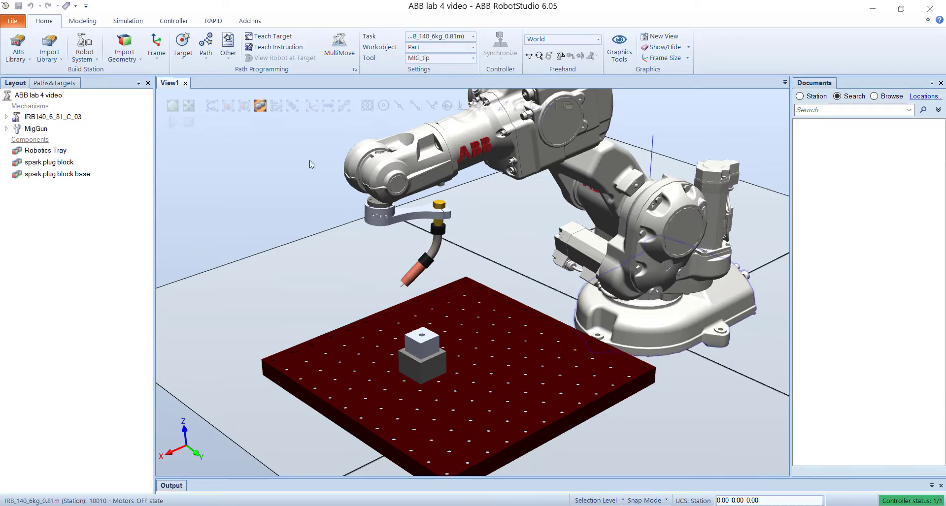
pyautogui.click(214, 21)
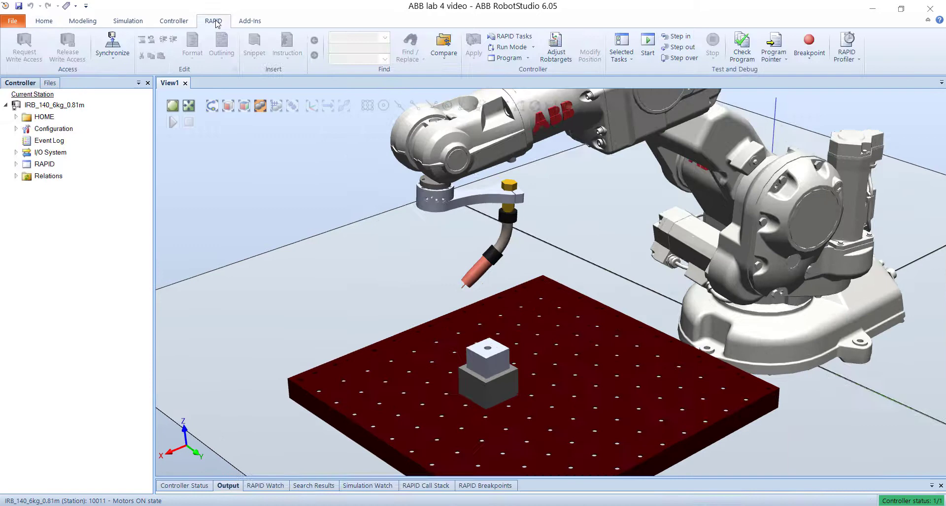
pyautogui.click(117, 59)
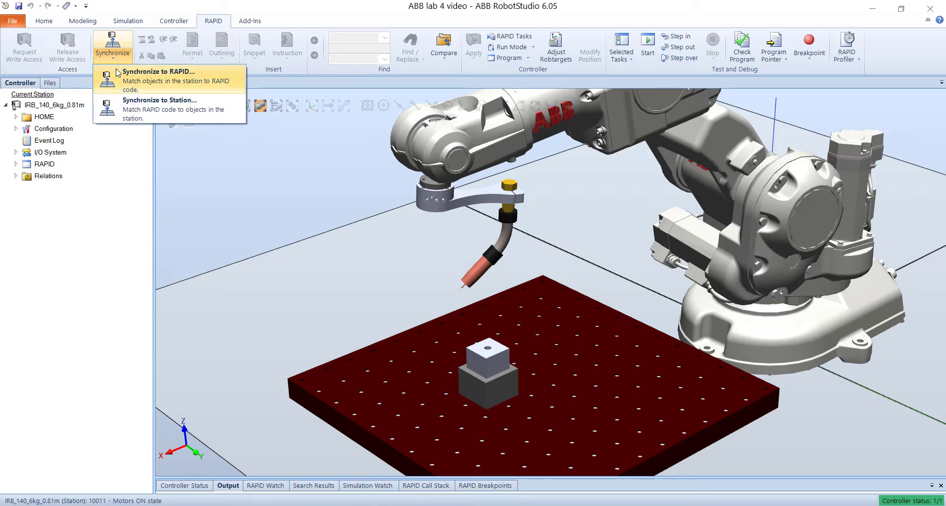
pyautogui.click(137, 82)
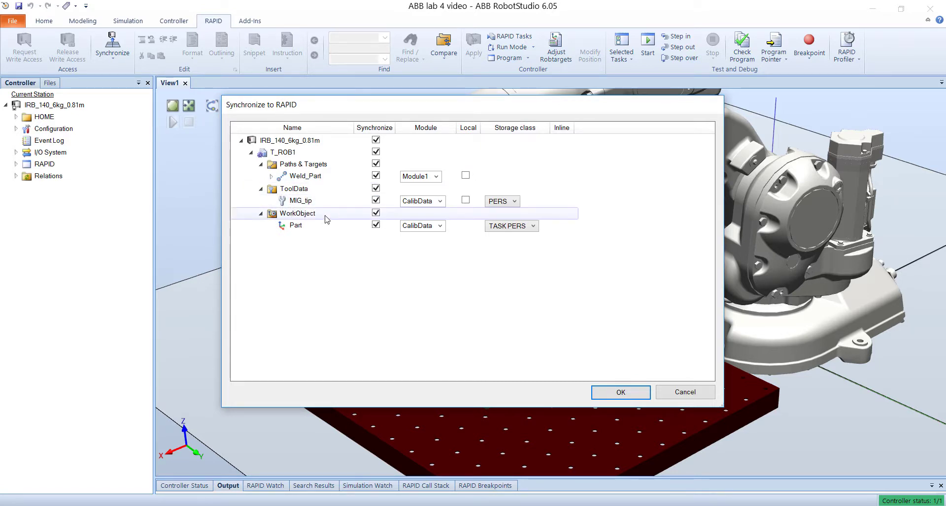
pyautogui.click(441, 202)
pyautogui.click(433, 223)
pyautogui.click(439, 225)
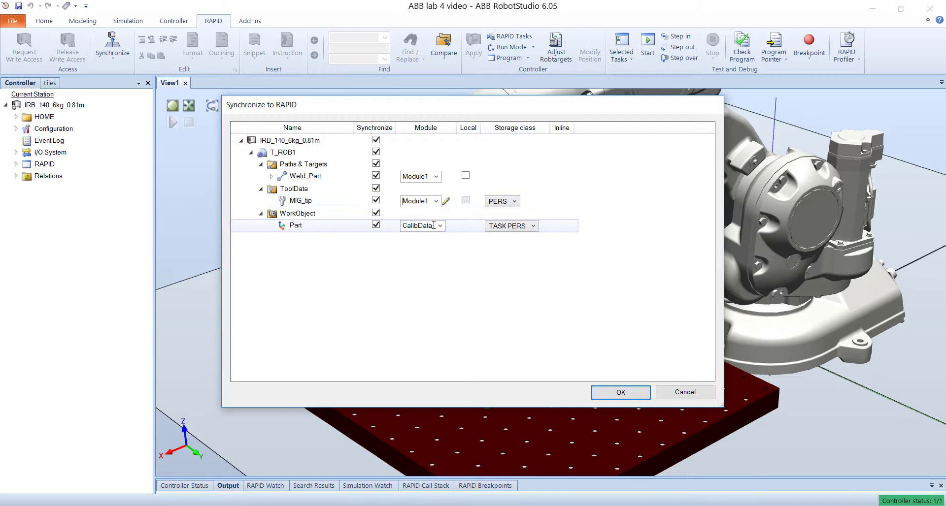
pyautogui.click(440, 225)
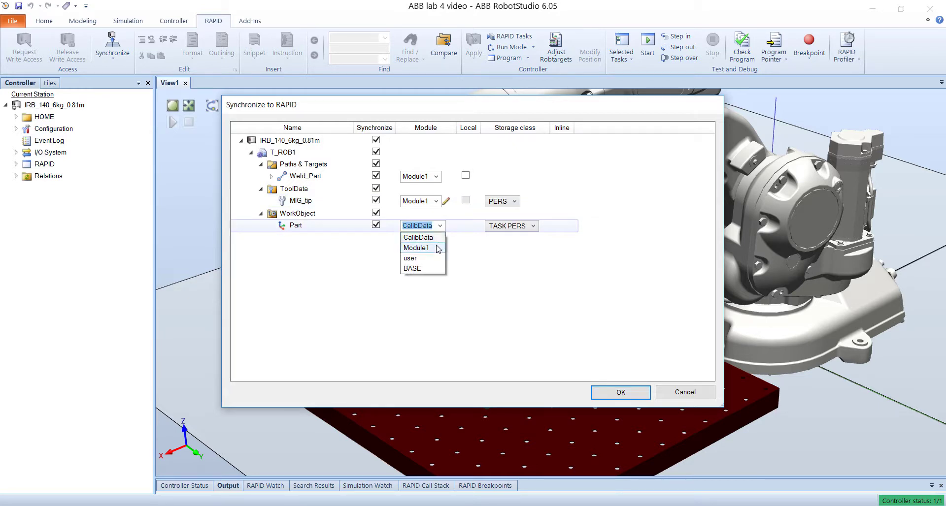
pyautogui.click(435, 247)
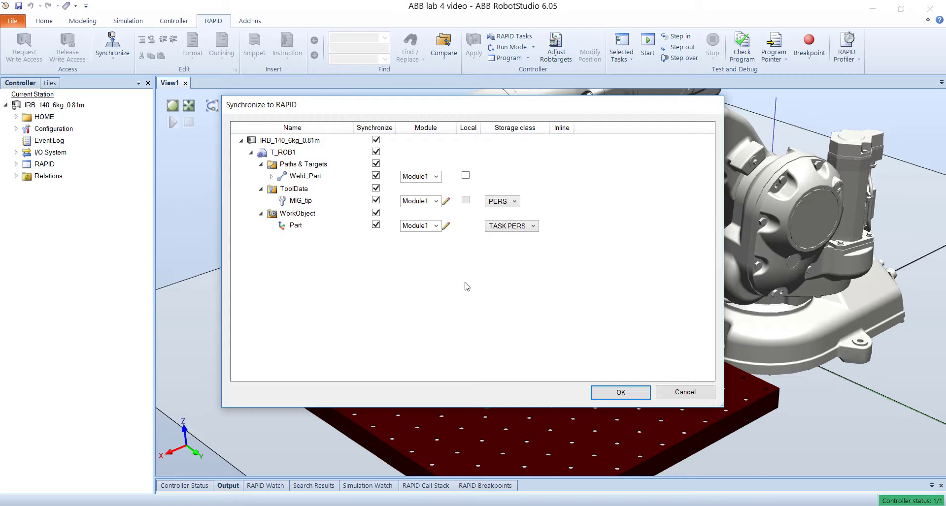
pyautogui.click(620, 393)
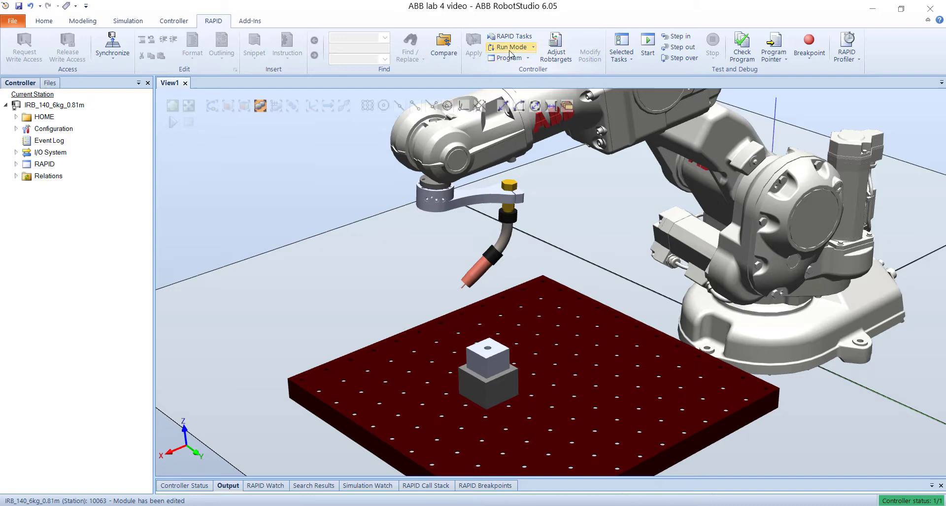
# Step: Save the RAPID program as the new folder lab4rob in RAPID Programs
pyautogui.click(528, 59)
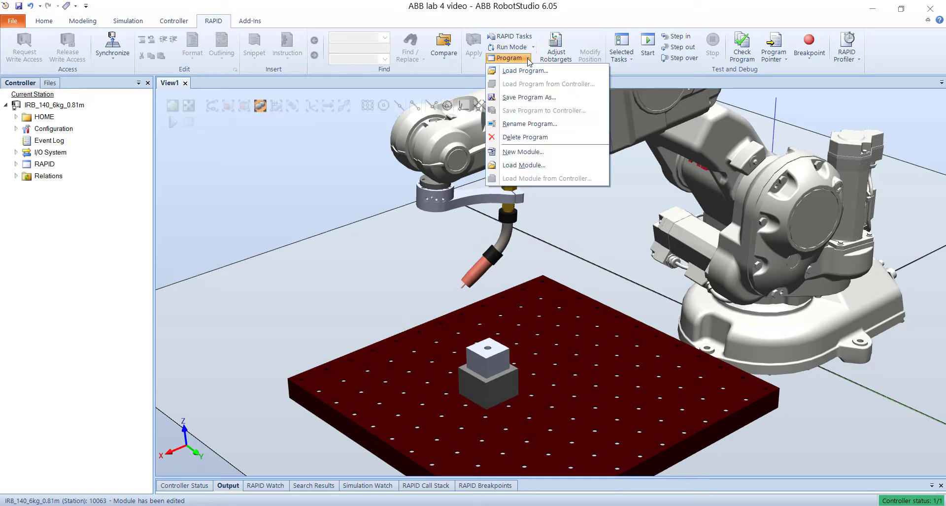
pyautogui.click(522, 97)
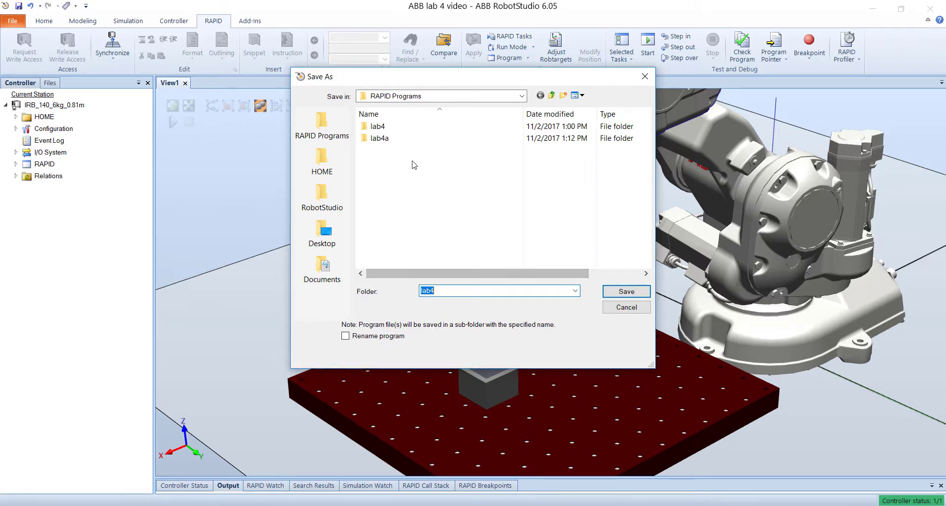
pyautogui.click(450, 291)
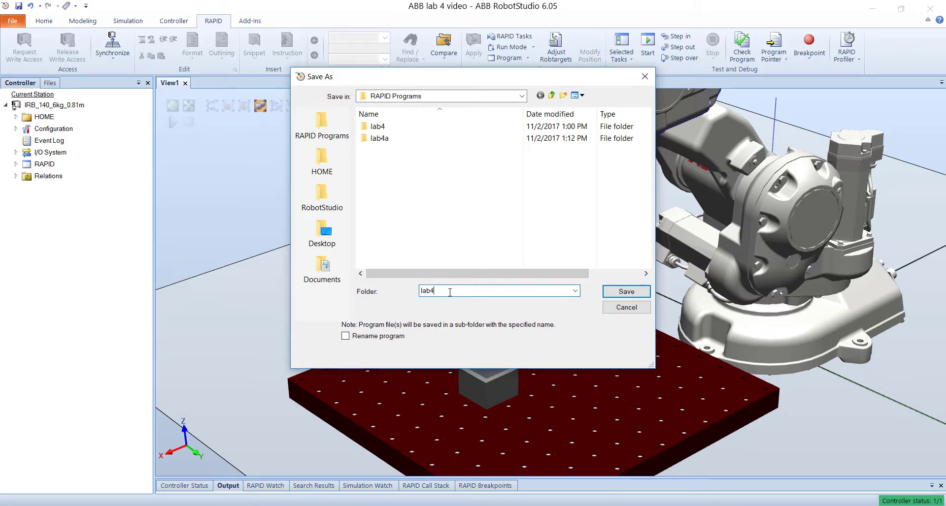
pyautogui.write('rob')
pyautogui.click(623, 294)
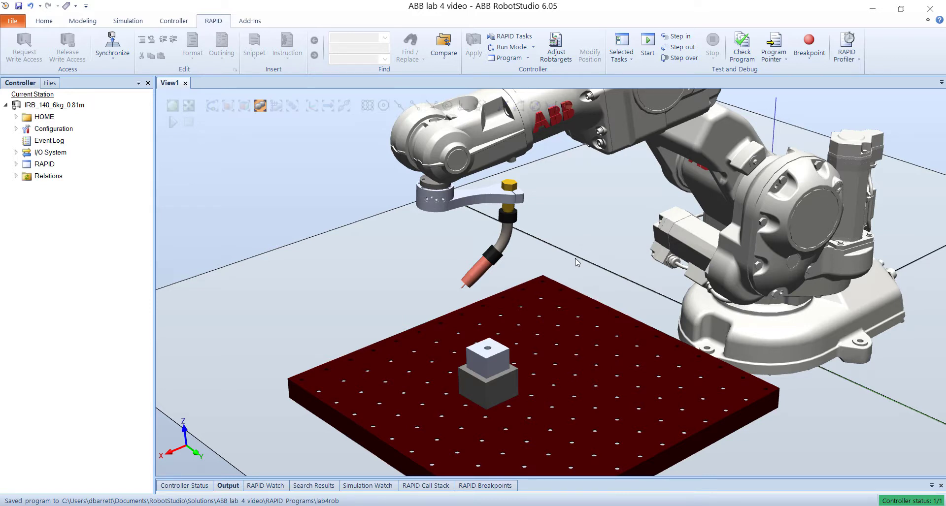
# Step: Add the real Bender controller from the Recent Controllers list
pyautogui.click(170, 22)
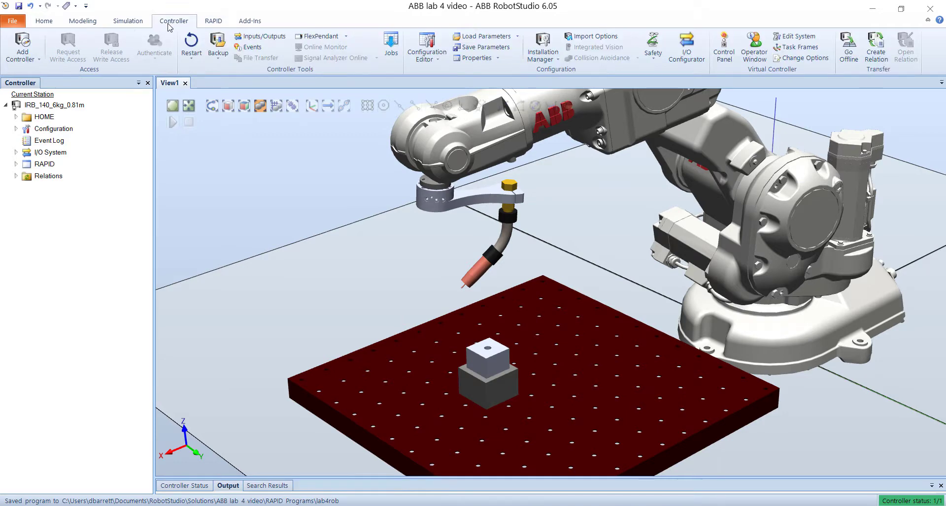
pyautogui.click(26, 58)
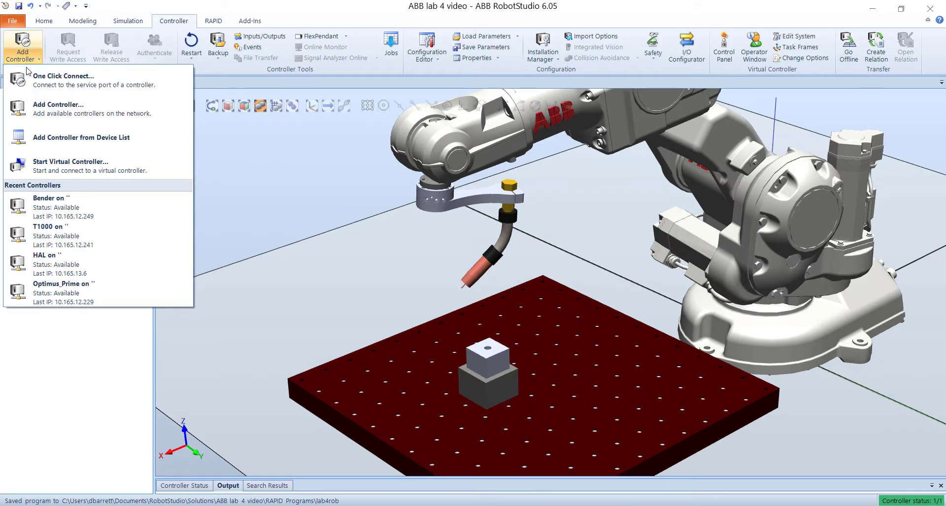
pyautogui.click(65, 211)
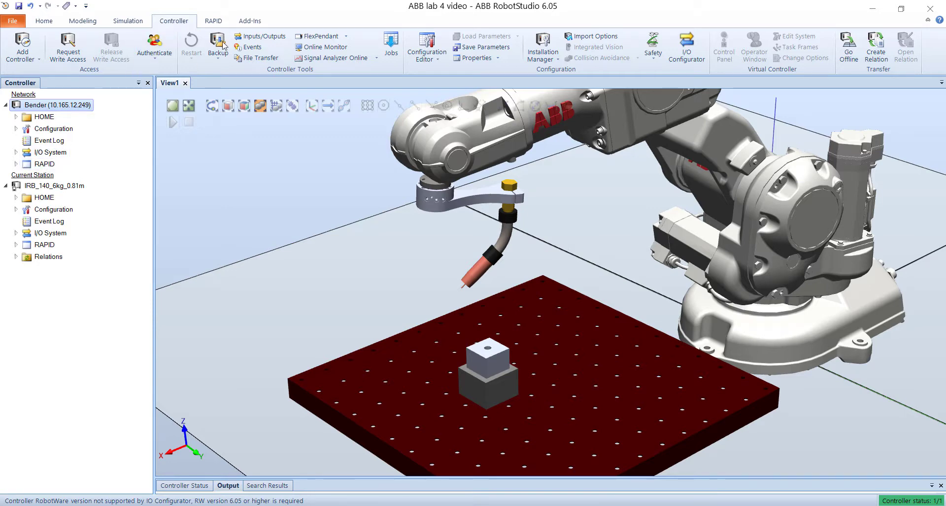
# Step: Start File Transfer and browse Bender's side to its Student-Programs folder
pyautogui.click(254, 60)
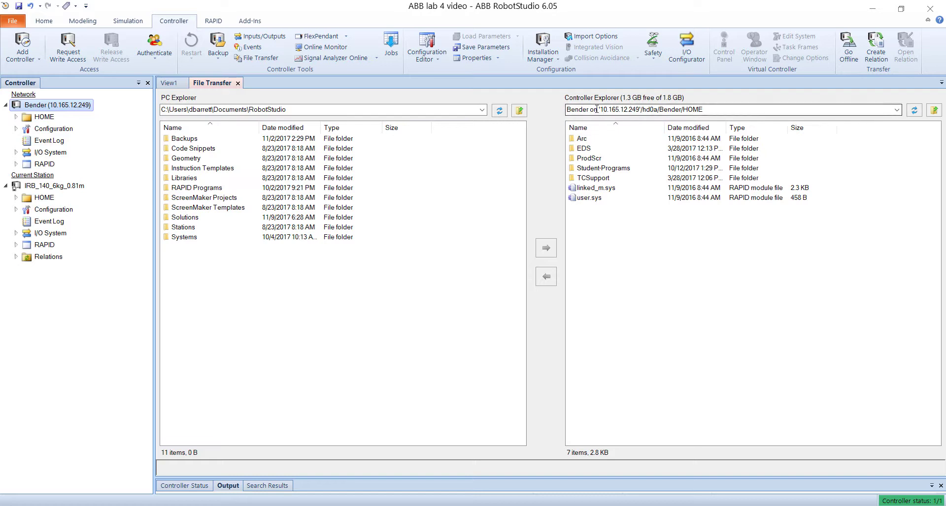
pyautogui.click(567, 109)
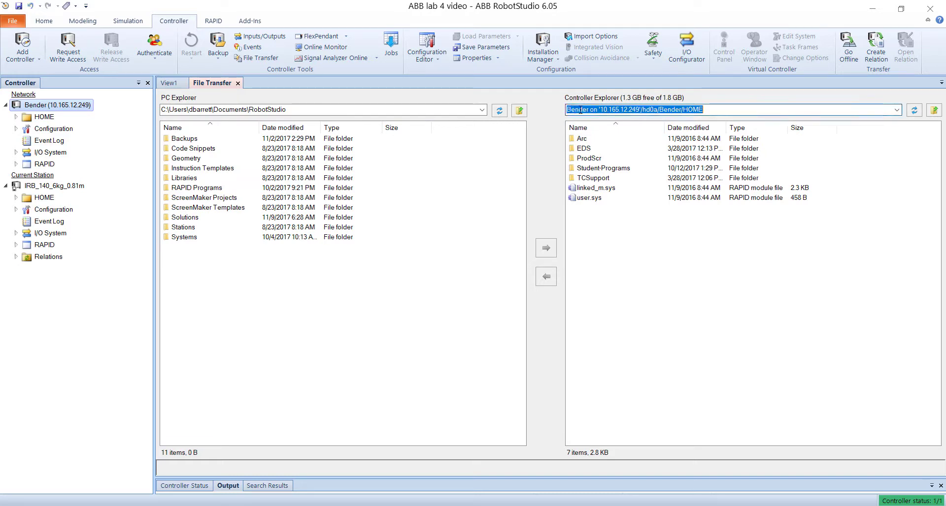
pyautogui.click(604, 108)
pyautogui.moveTo(602, 108); pyautogui.dragTo(638, 108)
pyautogui.click(724, 109)
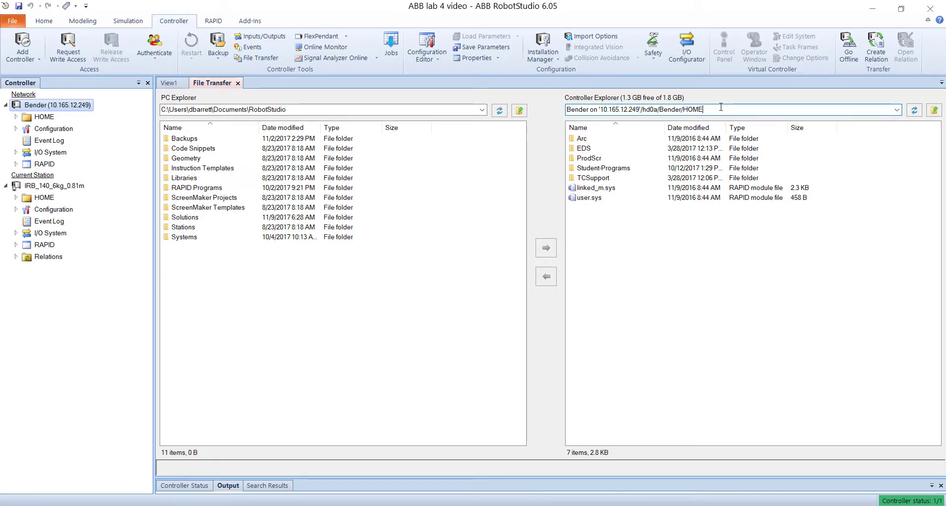
pyautogui.doubleClick(614, 170)
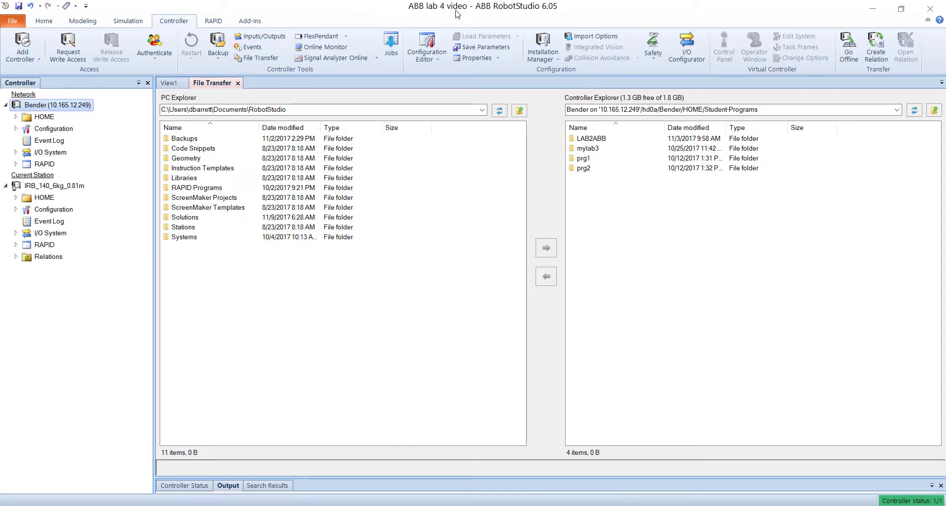
# Step: Transfer lab4rob from the PC's Solutions > ABB lab 4 video > RAPID Programs to Bender
pyautogui.doubleClick(180, 220)
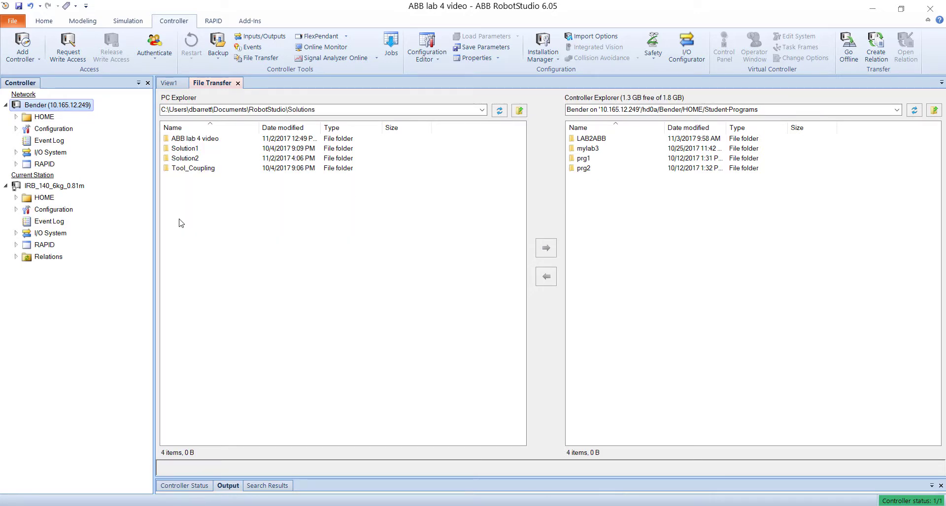
pyautogui.click(207, 140)
pyautogui.doubleClick(206, 142)
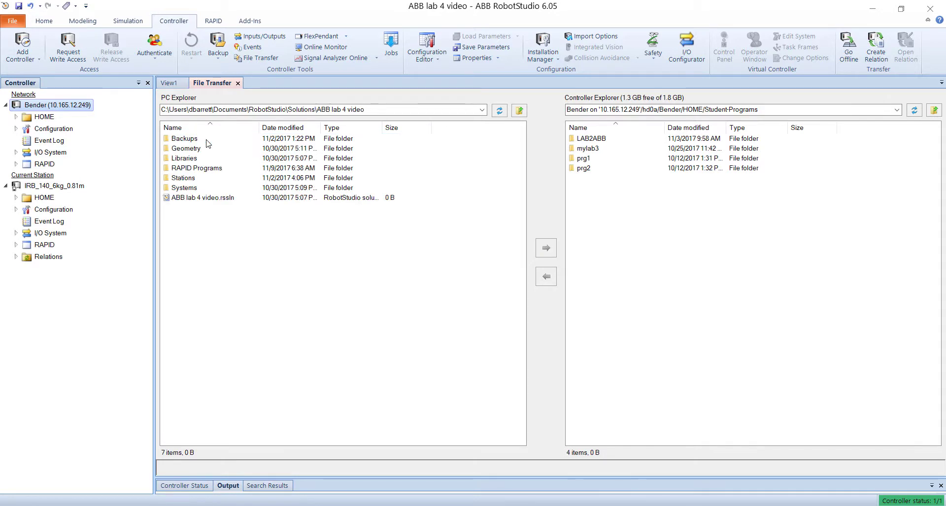
pyautogui.doubleClick(202, 169)
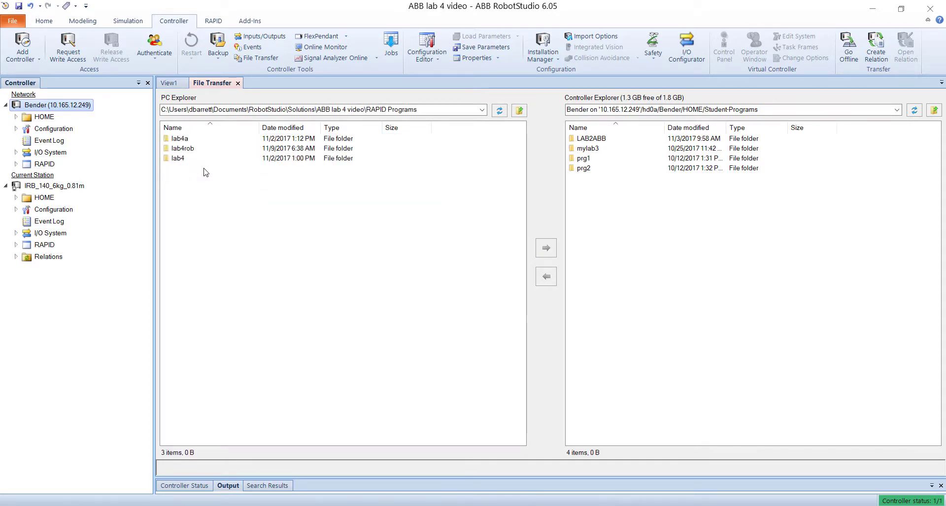
pyautogui.click(184, 148)
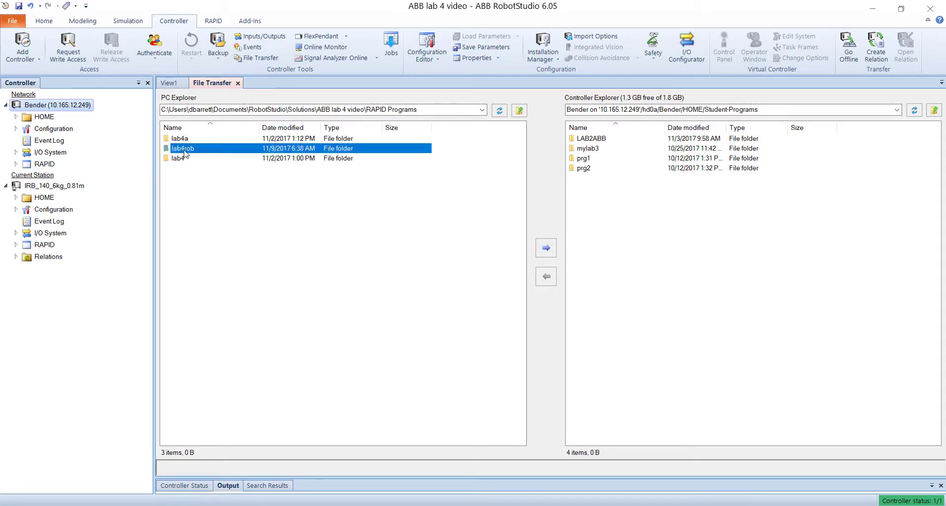
pyautogui.click(546, 251)
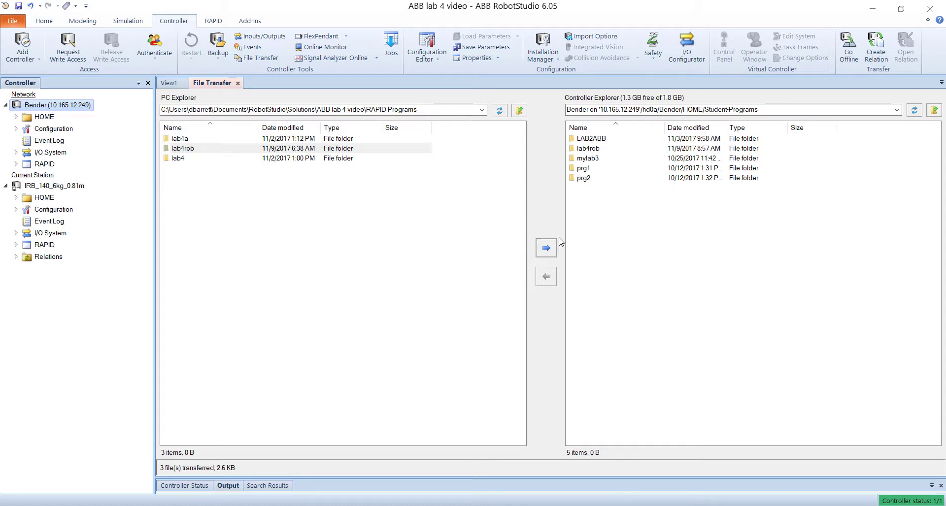
# Step: Open lab4rob on Bender to list CalibData.mod, lab4.pgf and Module1.mod
pyautogui.doubleClick(572, 151)
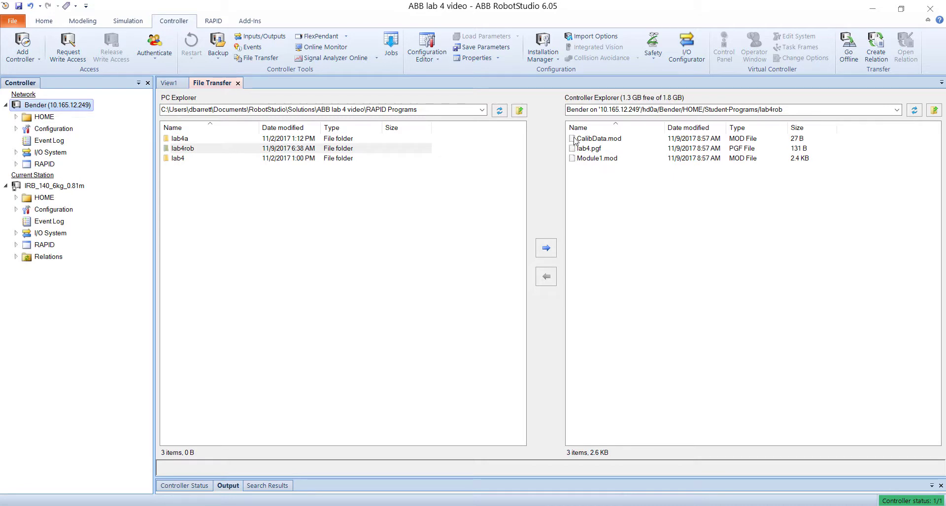